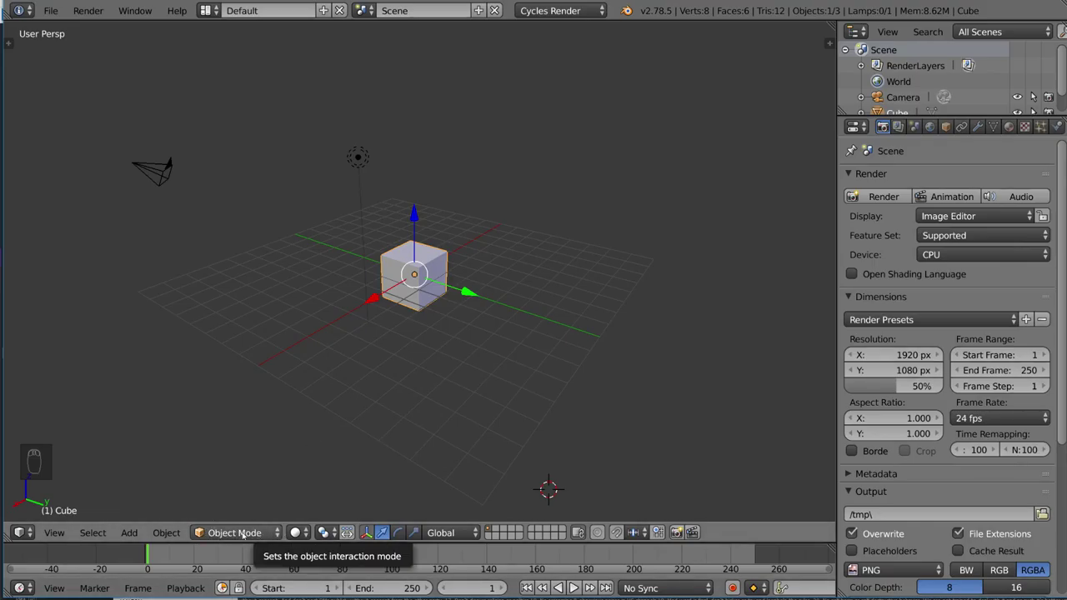
# Switch the cube into Edit Mode and back to Object Mode from the mode dropdown.
pyautogui.click(242, 534)
pyautogui.click(218, 497)
pyautogui.click(237, 533)
pyautogui.click(215, 514)
# Enter Edit Mode with Tab and zoom in and out on the cube.
pyautogui.click(239, 534)
pyautogui.press('Tab')
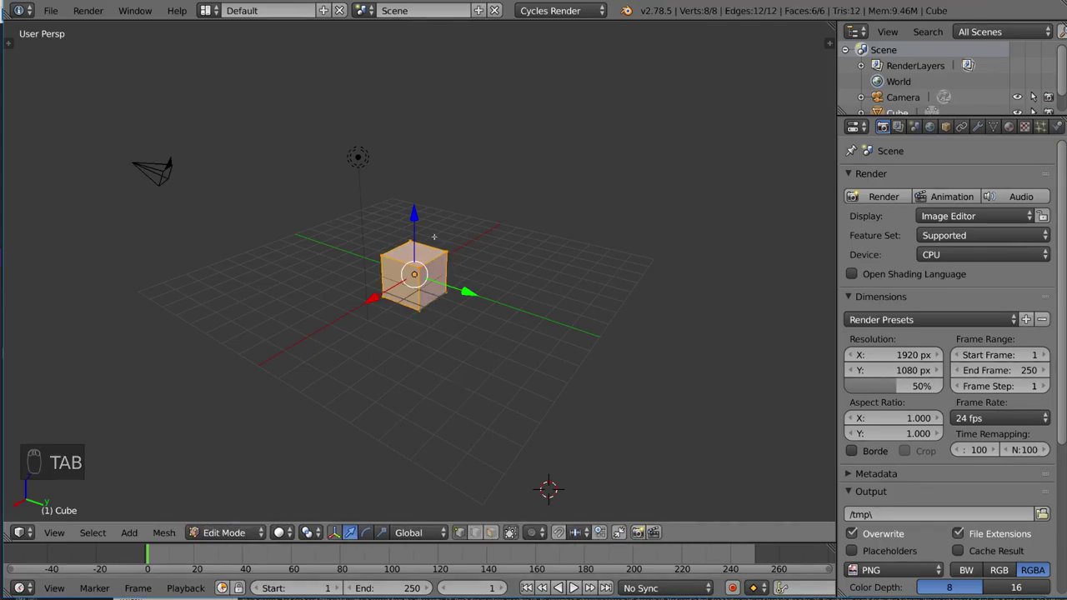
pyautogui.scroll(5, 402, 362)
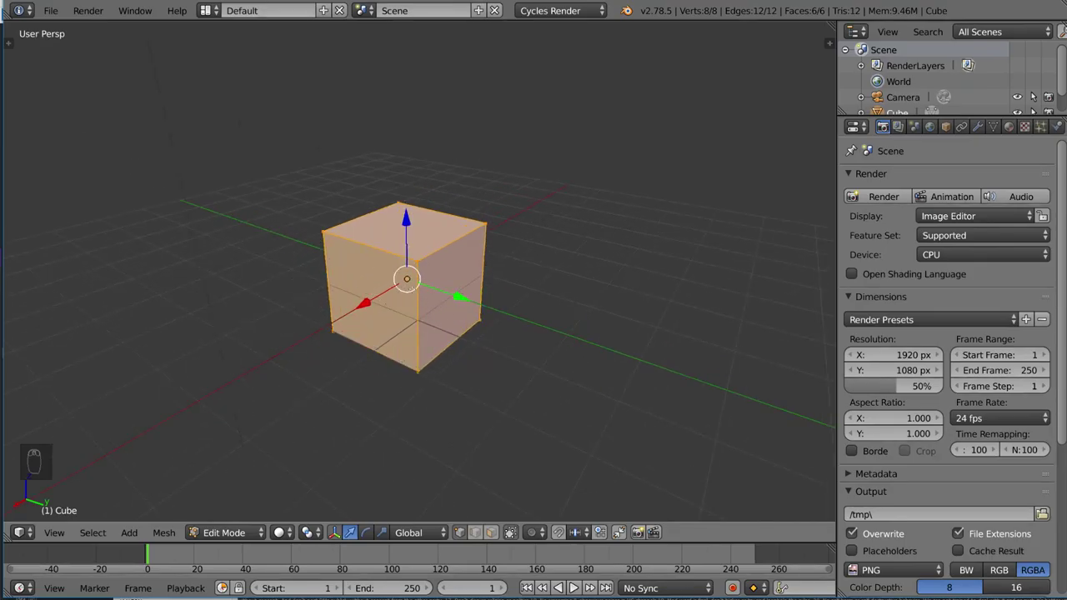
pyautogui.scroll(-4, 492, 326)
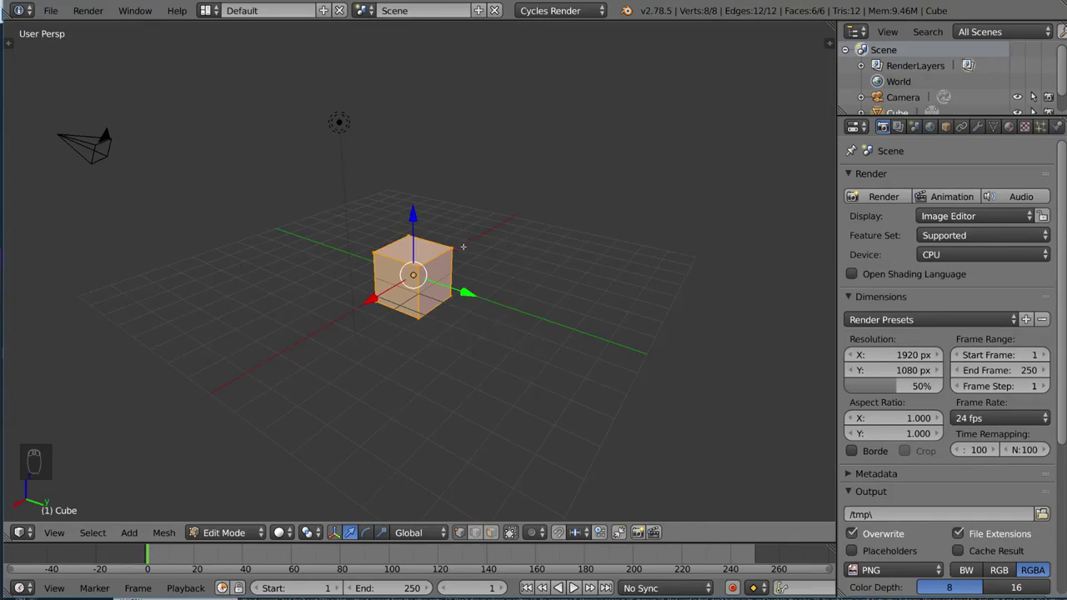
# Select single corner vertices and try moving and rotating them, cancelling each transform.
pyautogui.rightClick(450, 295)
pyautogui.click(451, 295)
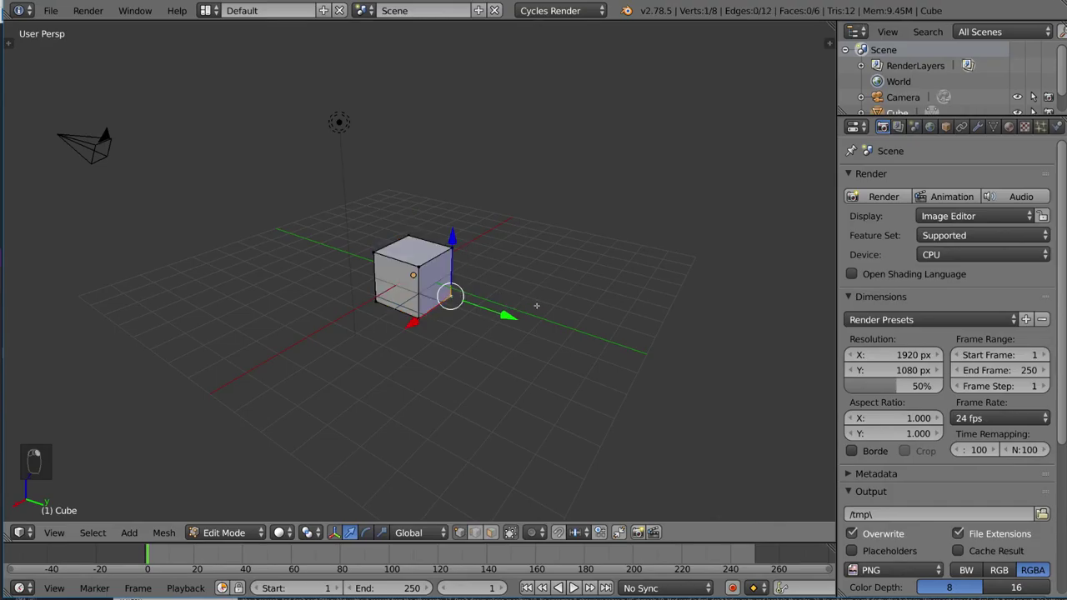
pyautogui.rightClick(452, 247)
pyautogui.click(453, 248)
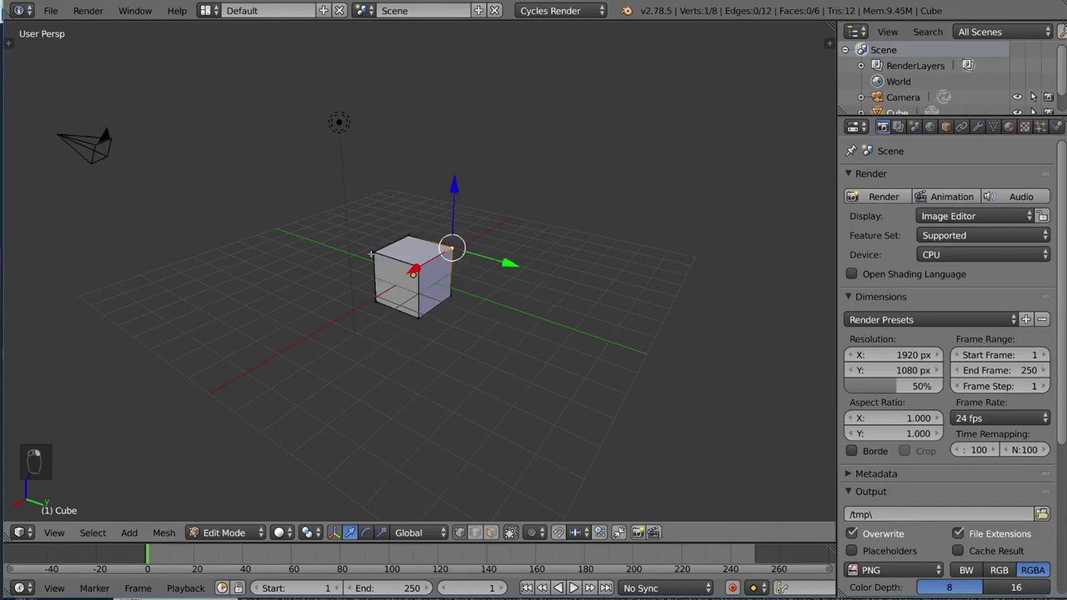
pyautogui.press('g')
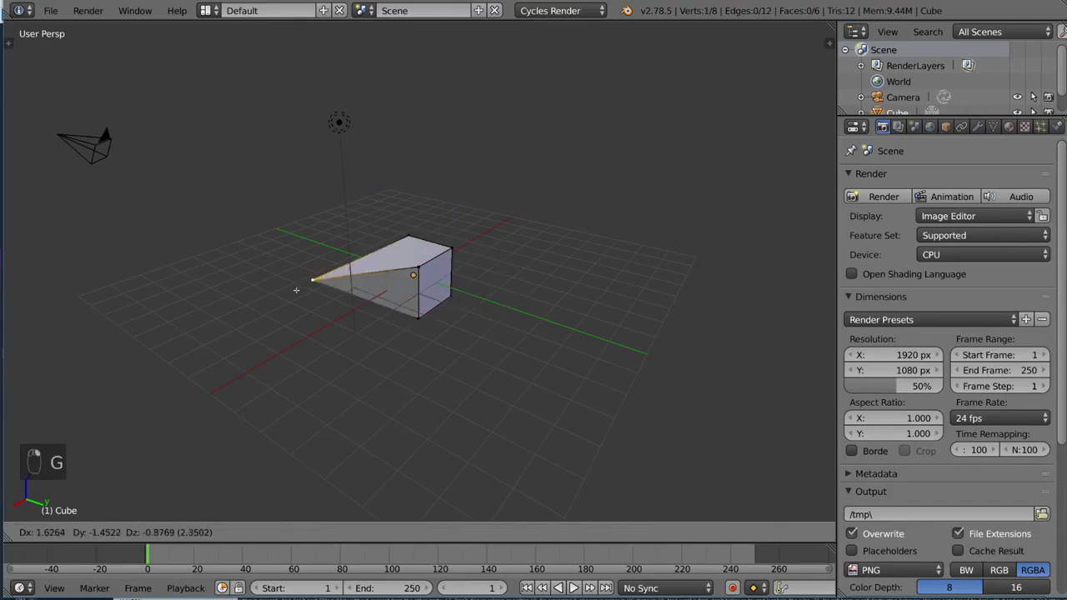
pyautogui.rightClick(296, 290)
pyautogui.press('r')
pyautogui.rightClick(405, 370)
# Select an edge, then the front face, trying scale, rotate and move, all cancelled.
pyautogui.keyDown('alt'); pyautogui.rightClick(375, 276); pyautogui.keyUp('alt')
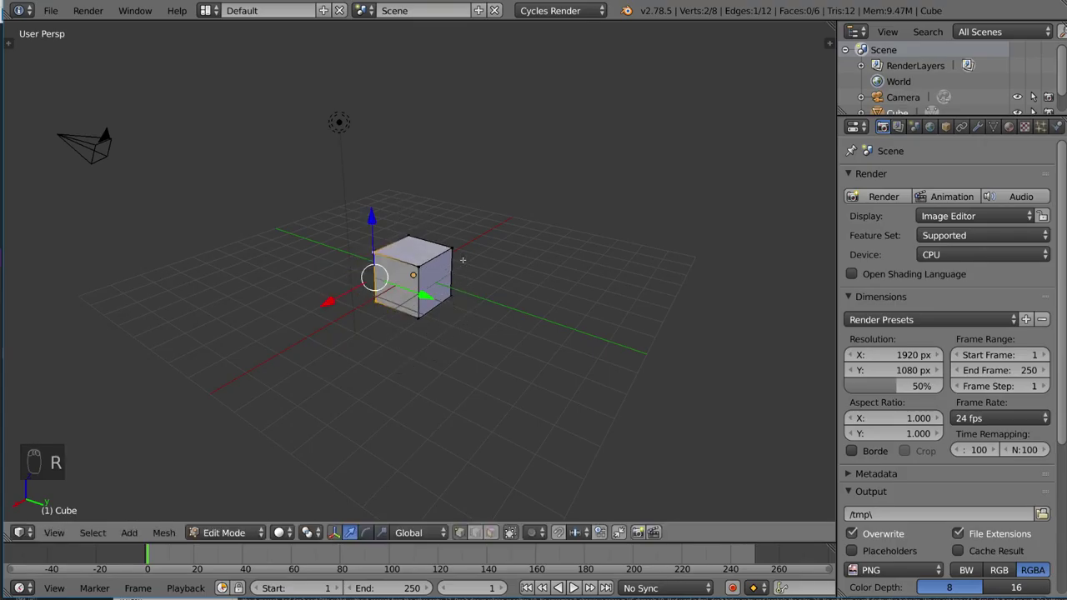
pyautogui.press('s')
pyautogui.rightClick(425, 301)
pyautogui.keyDown('shift'); pyautogui.rightClick(421, 301); pyautogui.keyUp('shift')
pyautogui.keyDown('shift'); pyautogui.rightClick(419, 314); pyautogui.keyUp('shift')
pyautogui.press('r')
pyautogui.press('r')
pyautogui.rightClick(425, 308)
pyautogui.press('g')
pyautogui.rightClick(465, 316)
pyautogui.press('s')
pyautogui.rightClick(493, 302)
# Try an X-constrained face move, cancel it, and Tab back to Object Mode.
pyautogui.moveTo(523, 279); pyautogui.dragTo(486, 289, button='middle')
pyautogui.press('g')
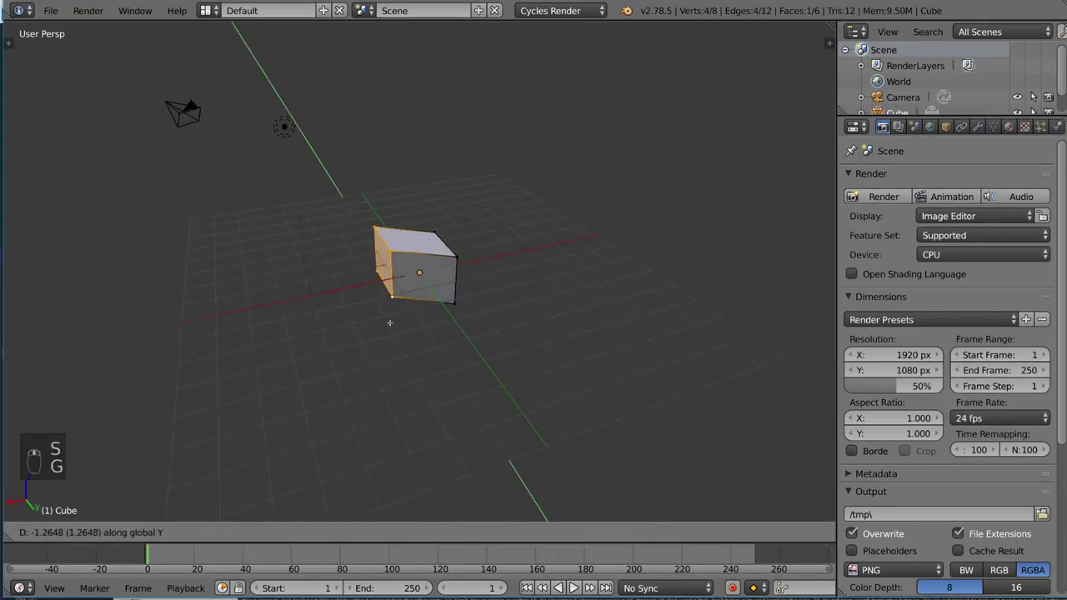
pyautogui.press('g')
pyautogui.rightClick(379, 335)
pyautogui.moveTo(467, 300); pyautogui.dragTo(483, 293, button='middle')
pyautogui.press('Tab')
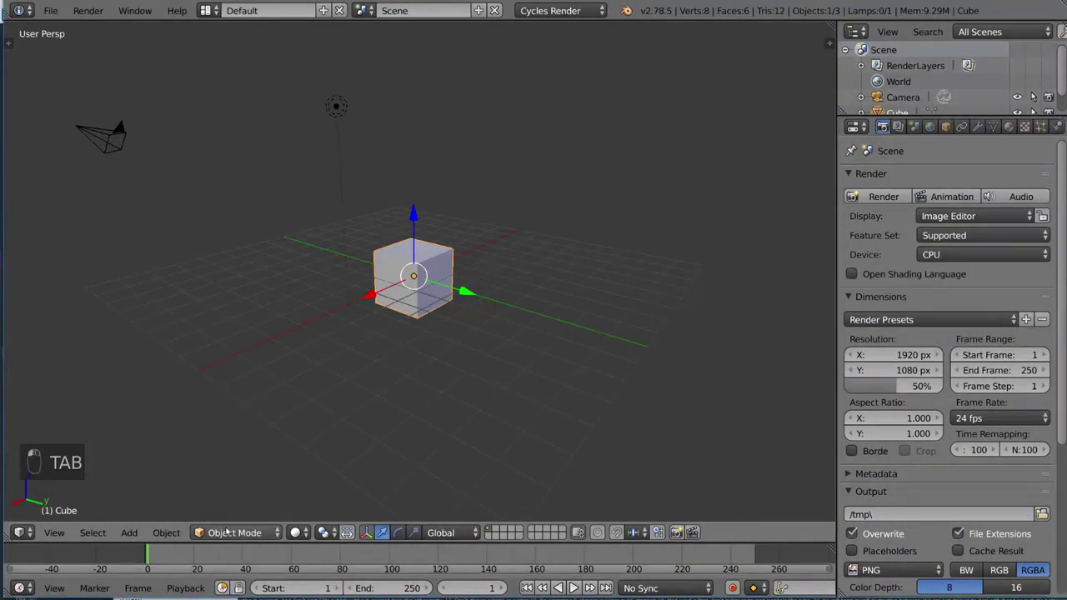
# Zoom and orbit around the cube, starting and cancelling an object move.
pyautogui.scroll(3, 407, 327)
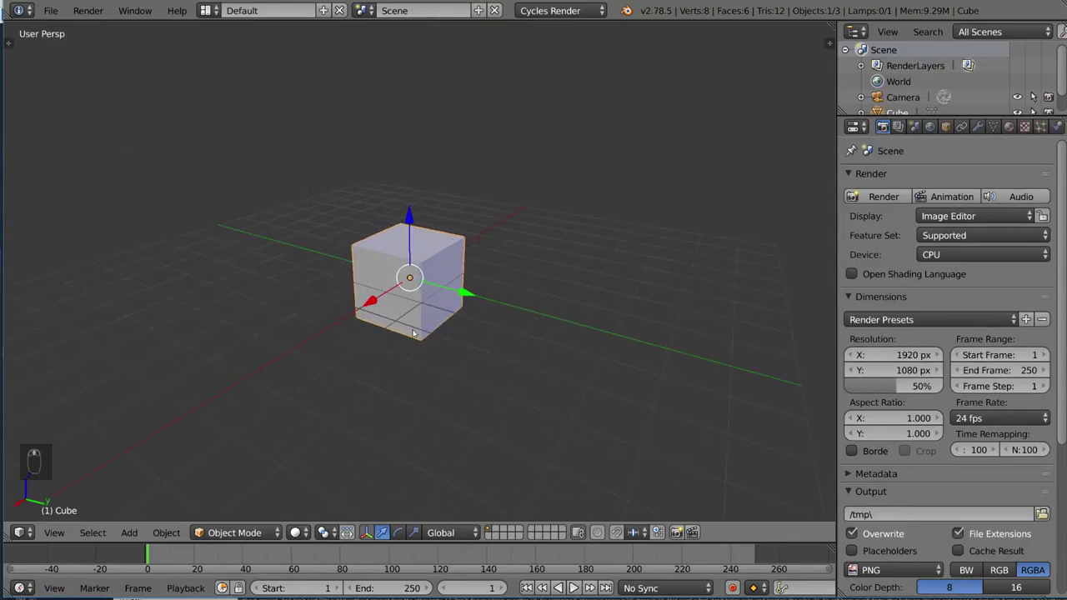
pyautogui.moveTo(448, 334); pyautogui.dragTo(472, 296, button='middle')
pyautogui.press('g')
pyautogui.rightClick(517, 326)
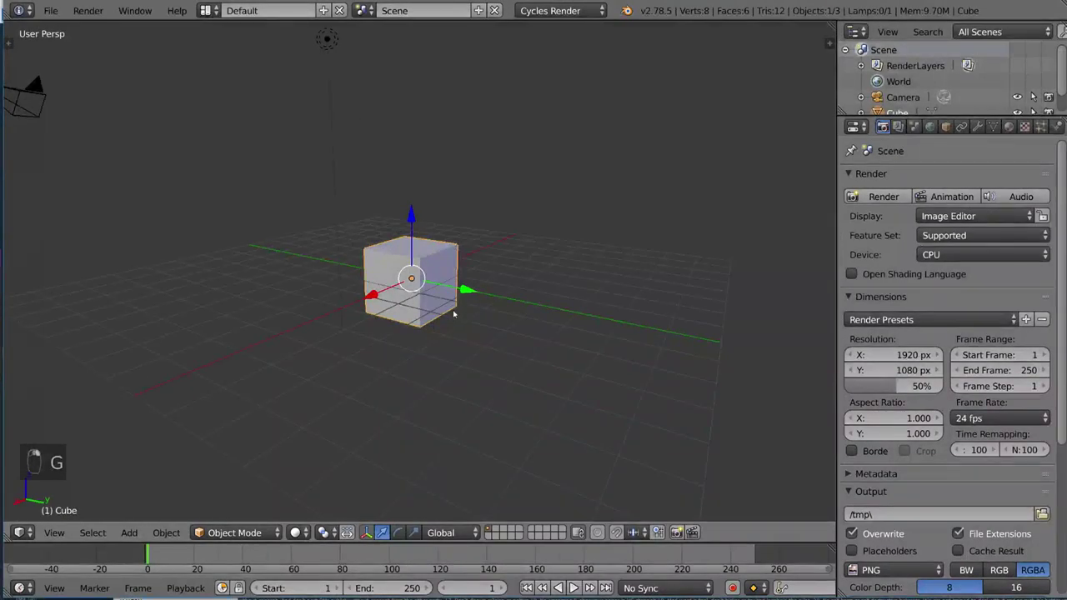
# In Edit Mode, pull a top corner vertex out into a spike and reposition its tip.
pyautogui.press('Tab')
pyautogui.rightClick(454, 244)
pyautogui.press('g')
pyautogui.click(503, 247)
pyautogui.press('g')
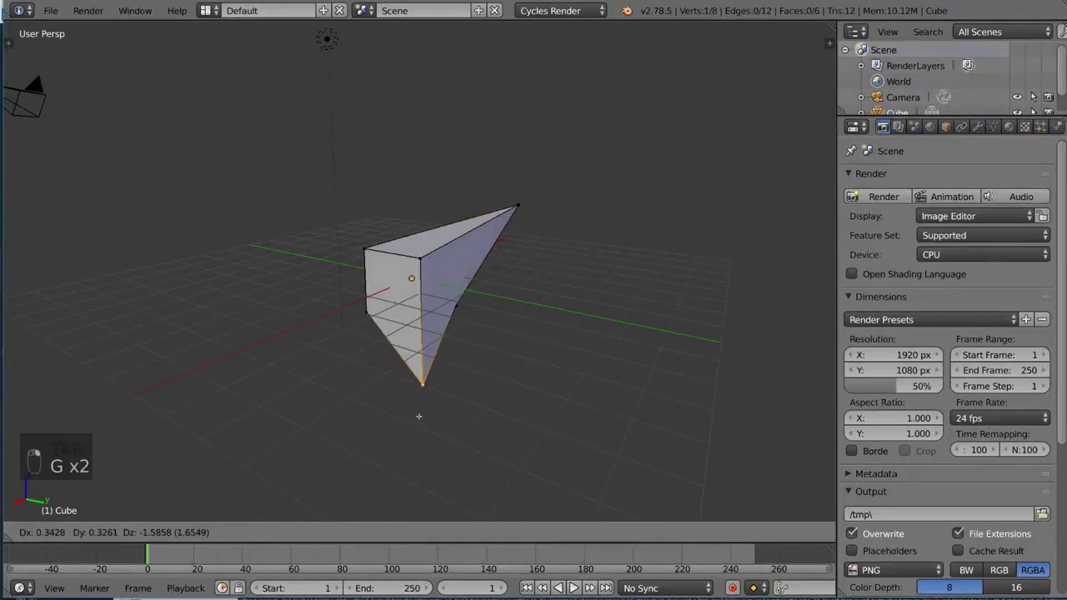
pyautogui.click(388, 491)
# Rotate and scale four selected top vertices, then Tab back to Object Mode.
pyautogui.rightClick(364, 248)
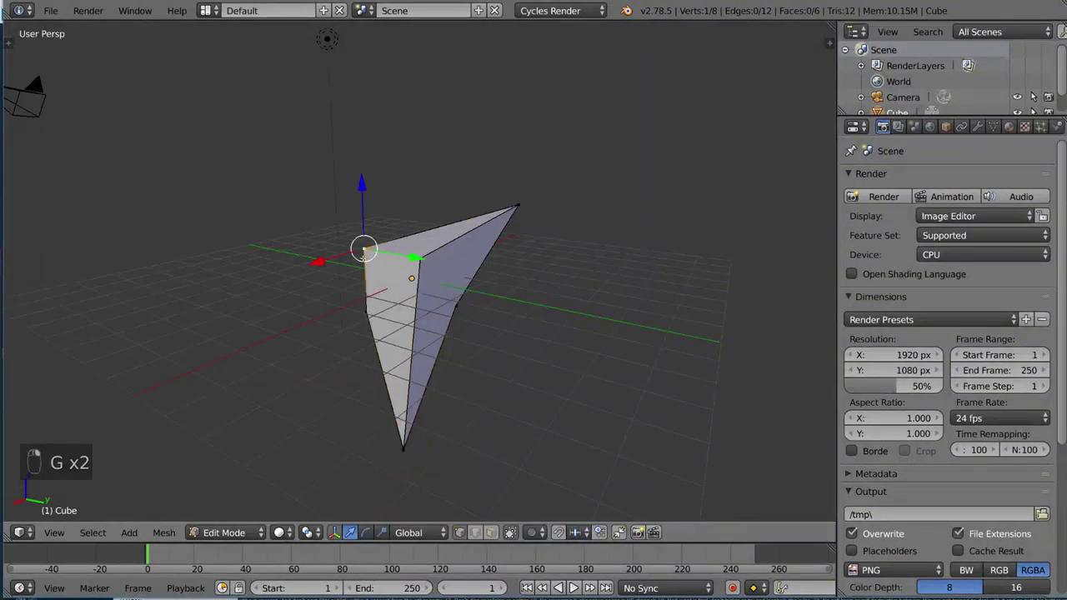
pyautogui.keyDown('shift'); pyautogui.rightClick(419, 259); pyautogui.keyUp('shift')
pyautogui.keyDown('shift'); pyautogui.rightClick(515, 204); pyautogui.keyUp('shift')
pyautogui.keyDown('shift'); pyautogui.rightClick(441, 236); pyautogui.keyUp('shift')
pyautogui.press('r')
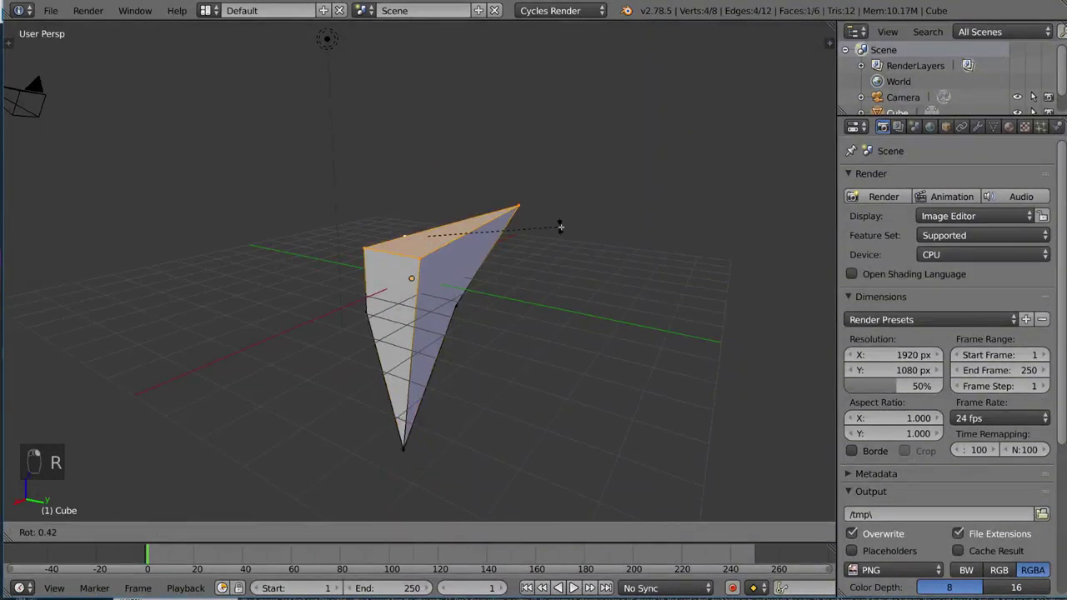
pyautogui.press('s')
pyautogui.click(554, 349)
pyautogui.press('Tab')
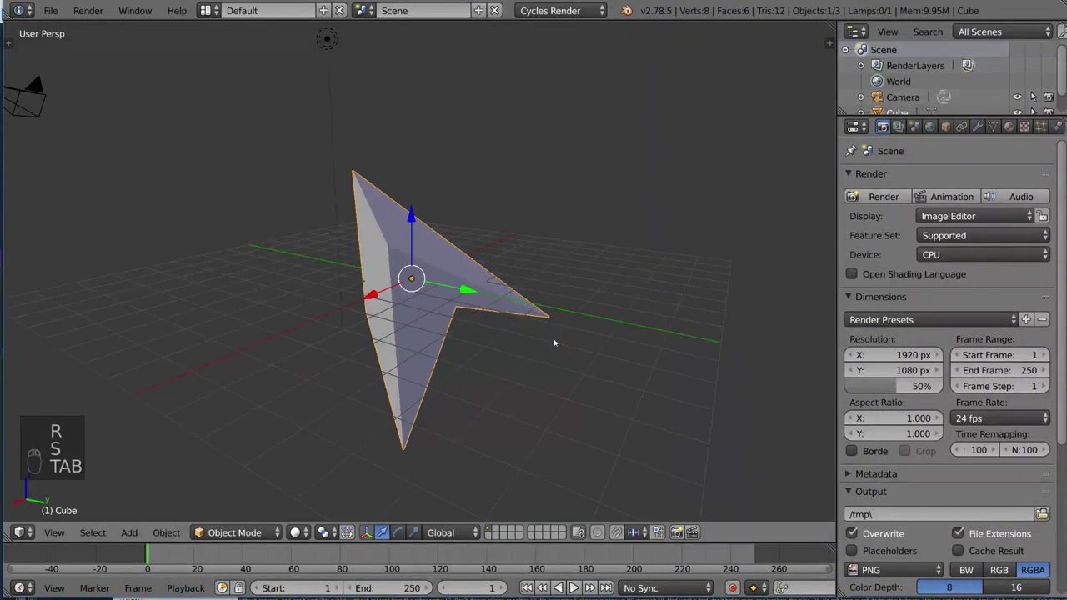
# Orbit around the arrowhead from several angles, then Tab the Cube into Edit Mode.
pyautogui.moveTo(545, 337); pyautogui.dragTo(495, 328, button='middle')
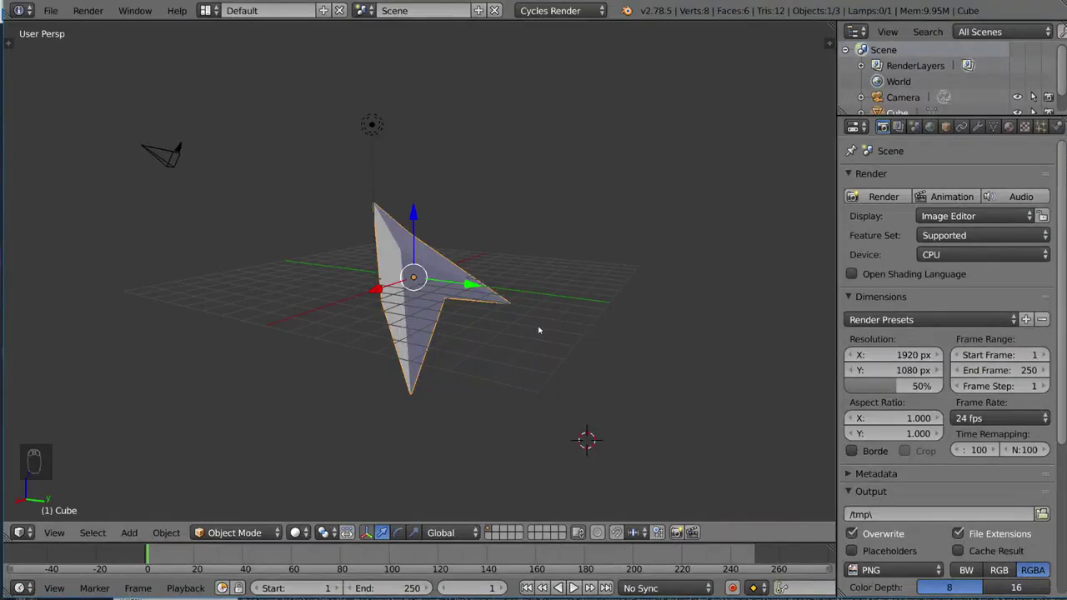
pyautogui.moveTo(500, 329)
pyautogui.mouseDown(button='middle')
pyautogui.moveTo(493, 316)
pyautogui.moveTo(483, 339)
pyautogui.moveTo(462, 348)
pyautogui.moveTo(484, 338)
pyautogui.mouseUp(button='middle')
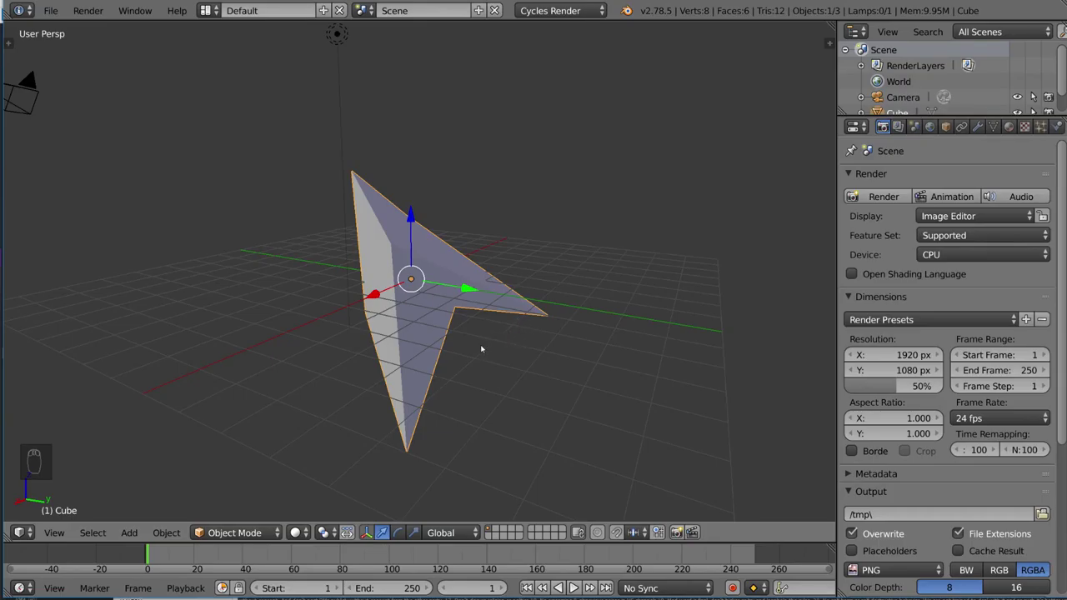
pyautogui.moveTo(480, 348); pyautogui.dragTo(398, 348, button='middle')
pyautogui.press('Tab')
# Undo the mesh edits four times with Ctrl+Z, stepping the arrow back to the cube.
pyautogui.moveTo(479, 336); pyautogui.dragTo(462, 350, button='middle')
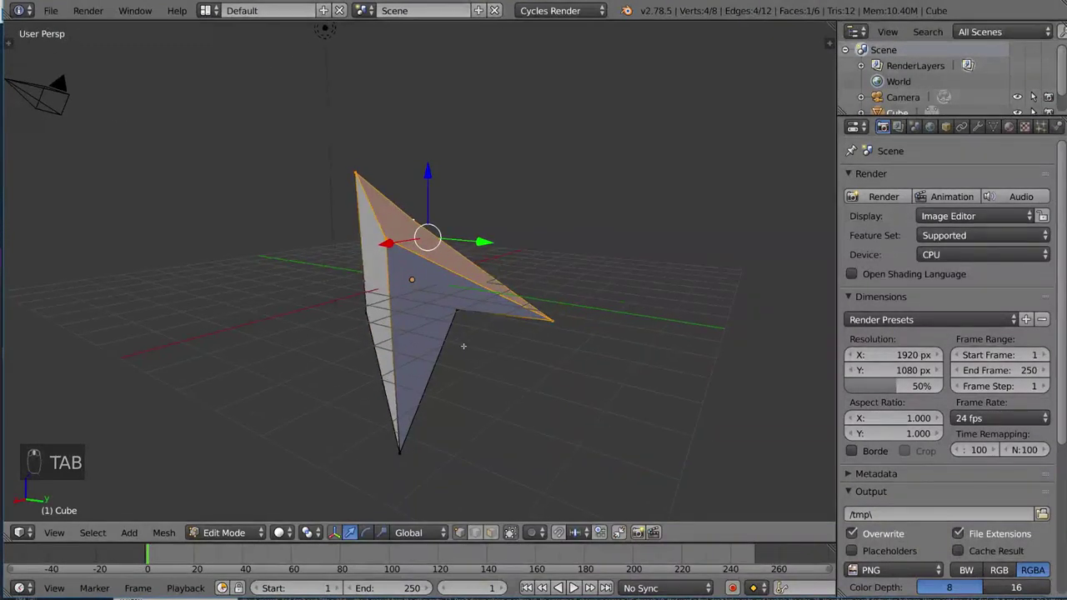
pyautogui.hotkey('ctrl', 'z')
pyautogui.hotkey('ctrl', 'z')
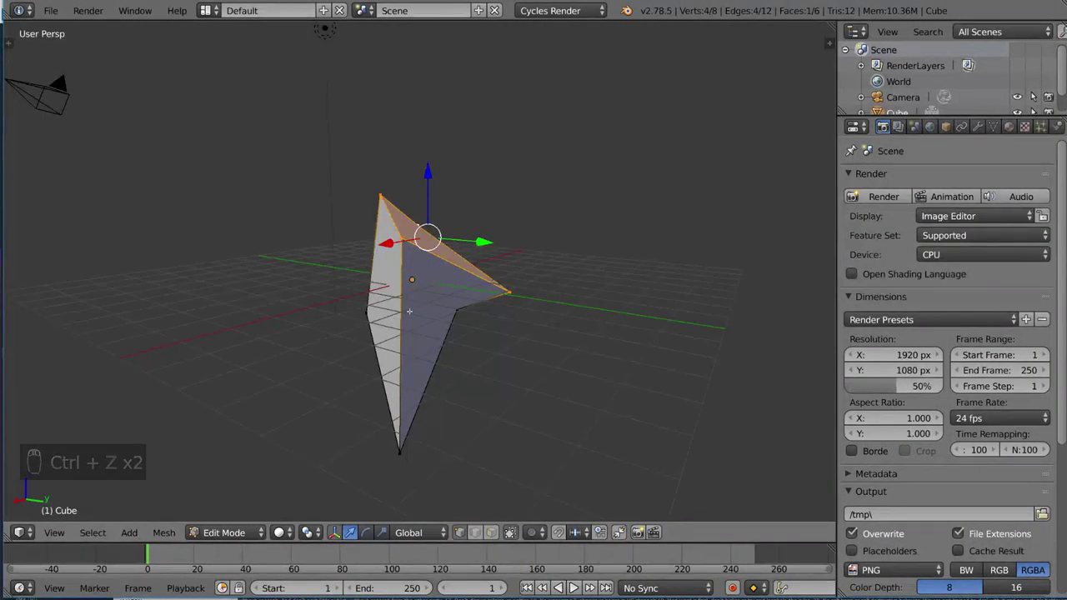
pyautogui.hotkey('ctrl', 'z')
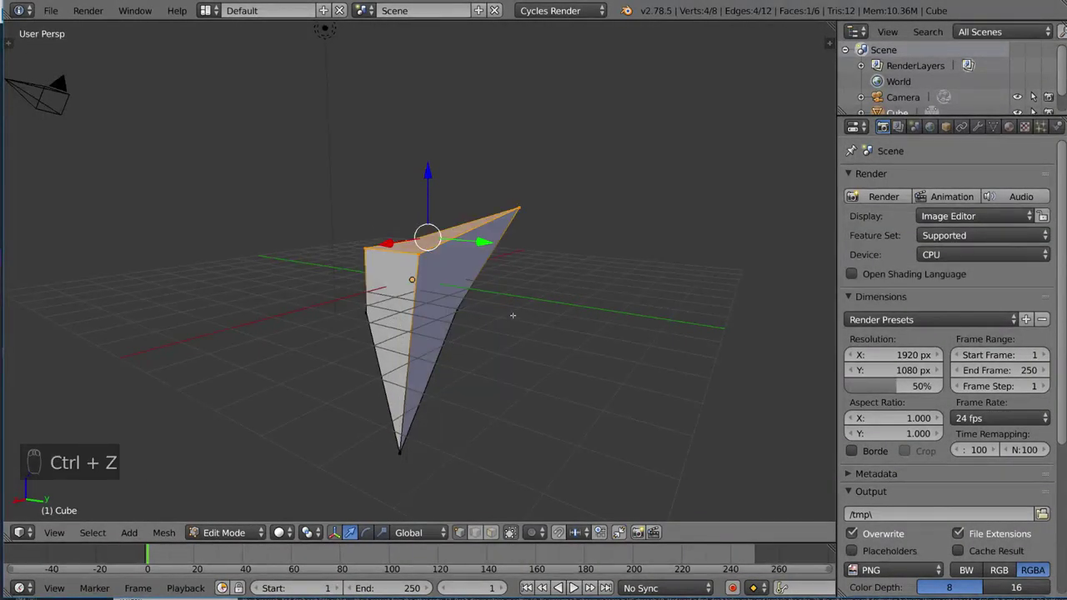
pyautogui.hotkey('ctrl', 'z')
pyautogui.hotkey('ctrl', 'z')
pyautogui.hotkey('ctrl', 'z')
pyautogui.hotkey('ctrl', 'z')
pyautogui.hotkey('ctrl', 'z')
pyautogui.hotkey('ctrl', 'z')
pyautogui.hotkey('ctrl', 'z')
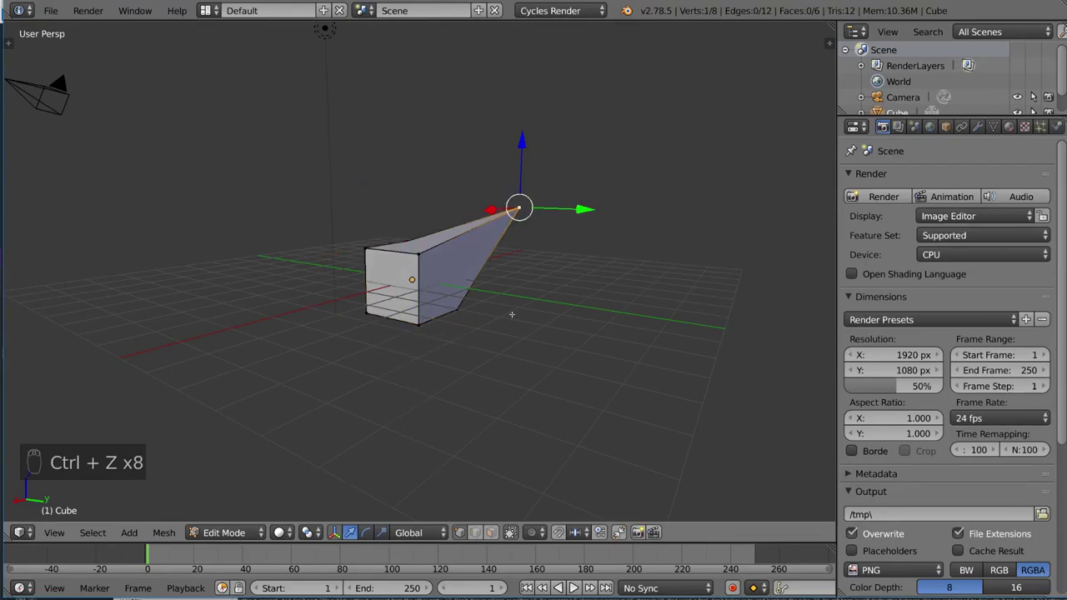
pyautogui.hotkey('ctrl', 'z')
pyautogui.moveTo(505, 312); pyautogui.dragTo(454, 321, button='middle')
# Alternate Ctrl+Shift+Z redos and Ctrl+Z undos, ending at the plain cube.
pyautogui.hotkey('ctrl', 'shift', 'z')
pyautogui.hotkey('ctrl', 'shift', 'z')
pyautogui.hotkey('ctrl', 'shift', 'z')
pyautogui.hotkey('ctrl', 'shift', 'z')
pyautogui.hotkey('ctrl', 'shift', 'z')
pyautogui.hotkey('ctrl', 'shift', 'z')
pyautogui.hotkey('ctrl', 'shift', 'z')
pyautogui.hotkey('ctrl', 'shift', 'z')
pyautogui.hotkey('ctrl', 'shift', 'z')
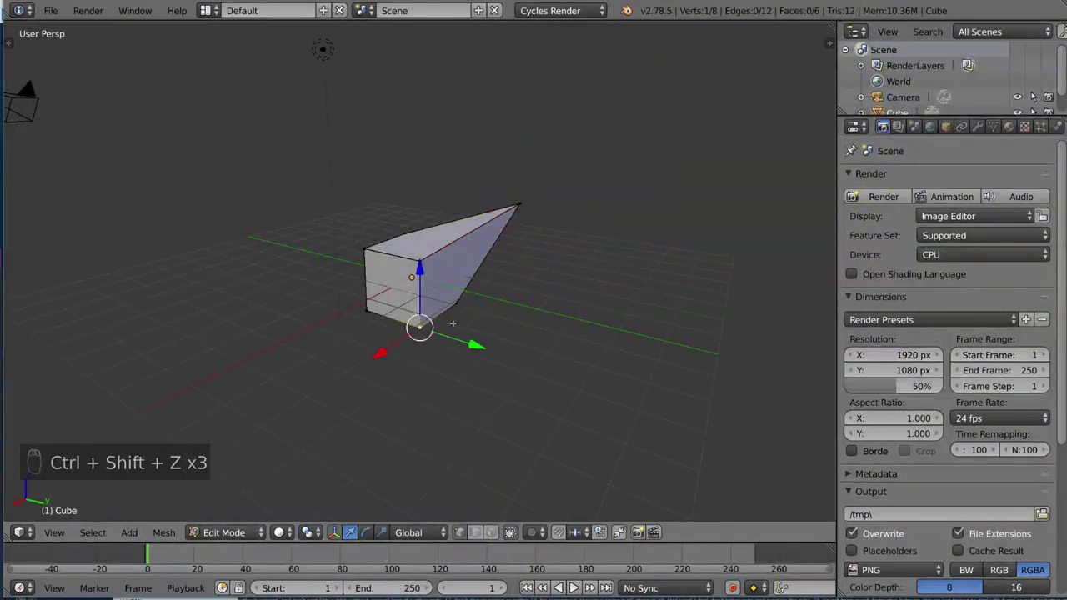
pyautogui.hotkey('ctrl', 'shift', 'z')
pyautogui.hotkey('ctrl', 'shift', 'z')
pyautogui.hotkey('ctrl', 'shift', 'z')
pyautogui.hotkey('ctrl', 'shift', 'z')
pyautogui.hotkey('ctrl', 'shift', 'z')
pyautogui.hotkey('ctrl', 'shift', 'z')
pyautogui.hotkey('ctrl', 'shift', 'z')
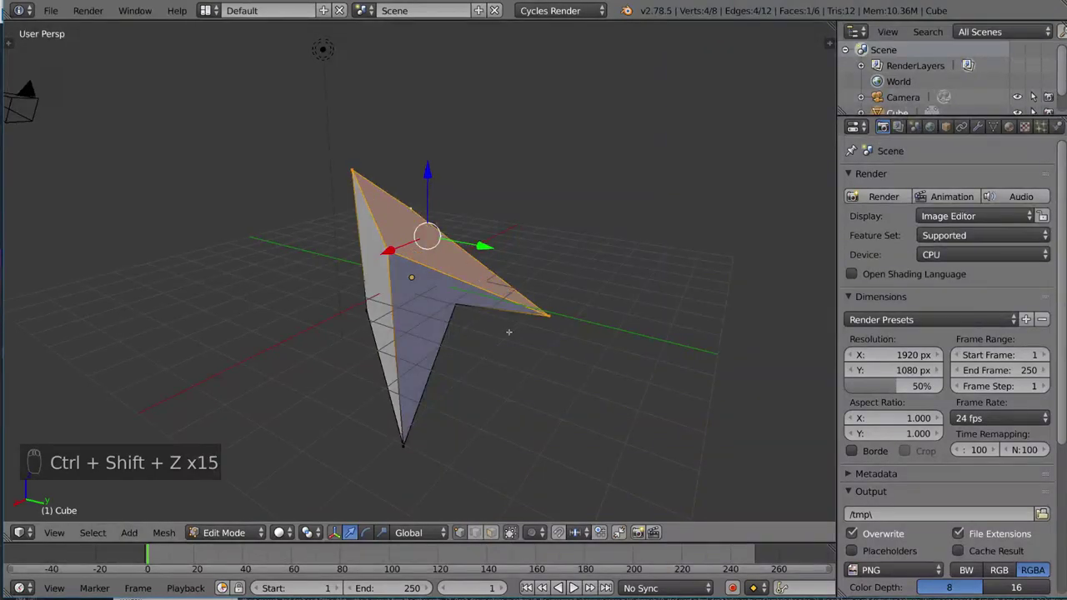
pyautogui.hotkey('ctrl', 'z')
pyautogui.hotkey('ctrl', 'z')
pyautogui.hotkey('ctrl', 'z')
pyautogui.hotkey('ctrl', 'z')
pyautogui.hotkey('ctrl', 'z')
pyautogui.hotkey('ctrl', 'z')
pyautogui.hotkey('ctrl', 'z')
pyautogui.hotkey('ctrl', 'z')
pyautogui.hotkey('ctrl', 'z')
pyautogui.hotkey('ctrl', 'z')
pyautogui.hotkey('ctrl', 'z')
pyautogui.hotkey('ctrl', 'z')
pyautogui.hotkey('ctrl', 'z')
pyautogui.hotkey('ctrl', 'z')
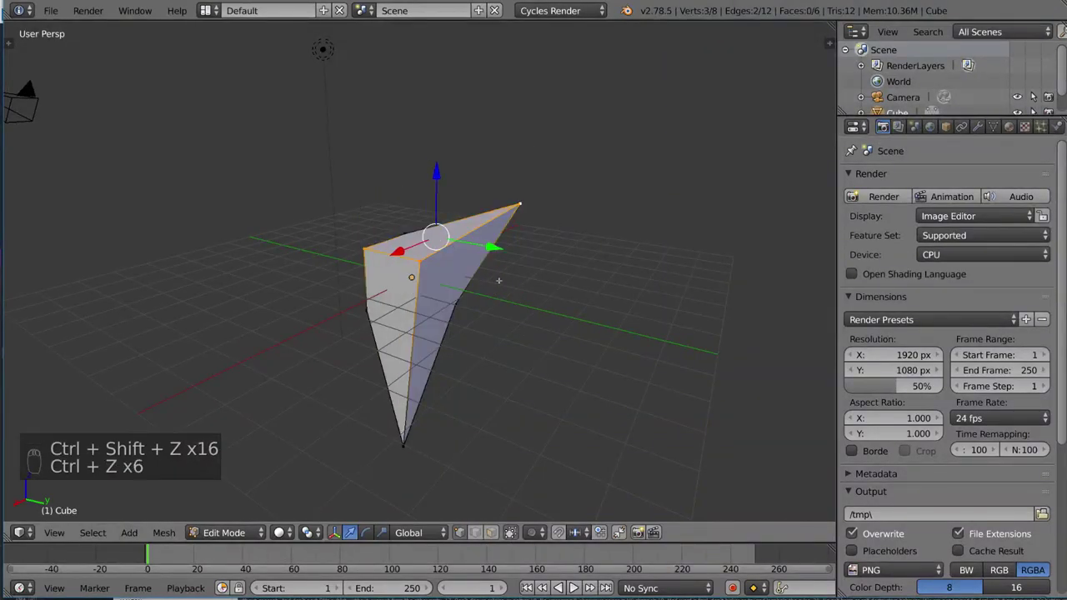
pyautogui.hotkey('ctrl', 'z')
pyautogui.hotkey('ctrl', 'z')
pyautogui.hotkey('ctrl', 'shift', 'z')
pyautogui.hotkey('ctrl', 'shift', 'z')
pyautogui.hotkey('ctrl', 'shift', 'z')
pyautogui.hotkey('ctrl', 'shift', 'z')
pyautogui.hotkey('ctrl', 'z')
pyautogui.hotkey('ctrl', 'z')
pyautogui.hotkey('ctrl', 'z')
pyautogui.hotkey('ctrl', 'z')
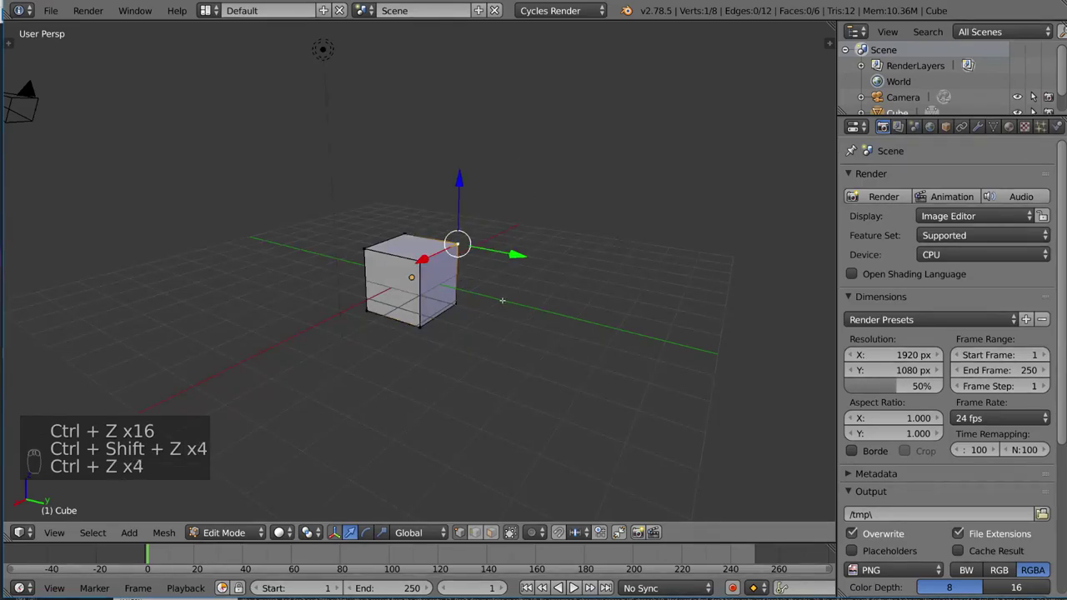
pyautogui.hotkey('ctrl', 'shift', 'z')
pyautogui.hotkey('ctrl', 'shift', 'z')
pyautogui.hotkey('ctrl', 'shift', 'z')
pyautogui.hotkey('ctrl', 'shift', 'z')
pyautogui.hotkey('ctrl', 'shift', 'z')
pyautogui.hotkey('ctrl', 'shift', 'z')
pyautogui.hotkey('ctrl', 'shift', 'z')
pyautogui.hotkey('ctrl', 'shift', 'z')
pyautogui.hotkey('ctrl', 'shift', 'z')
pyautogui.hotkey('ctrl', 'shift', 'z')
pyautogui.hotkey('ctrl', 'shift', 'z')
pyautogui.hotkey('ctrl', 'shift', 'z')
pyautogui.hotkey('ctrl', 'shift', 'z')
pyautogui.hotkey('ctrl', 'shift', 'z')
pyautogui.hotkey('ctrl', 'shift', 'z')
pyautogui.hotkey('ctrl', 'shift', 'z')
pyautogui.hotkey('ctrl', 'shift', 'z')
# Tab to Object Mode, undo there with its separate history, and orbit around the cube.
pyautogui.press('Tab')
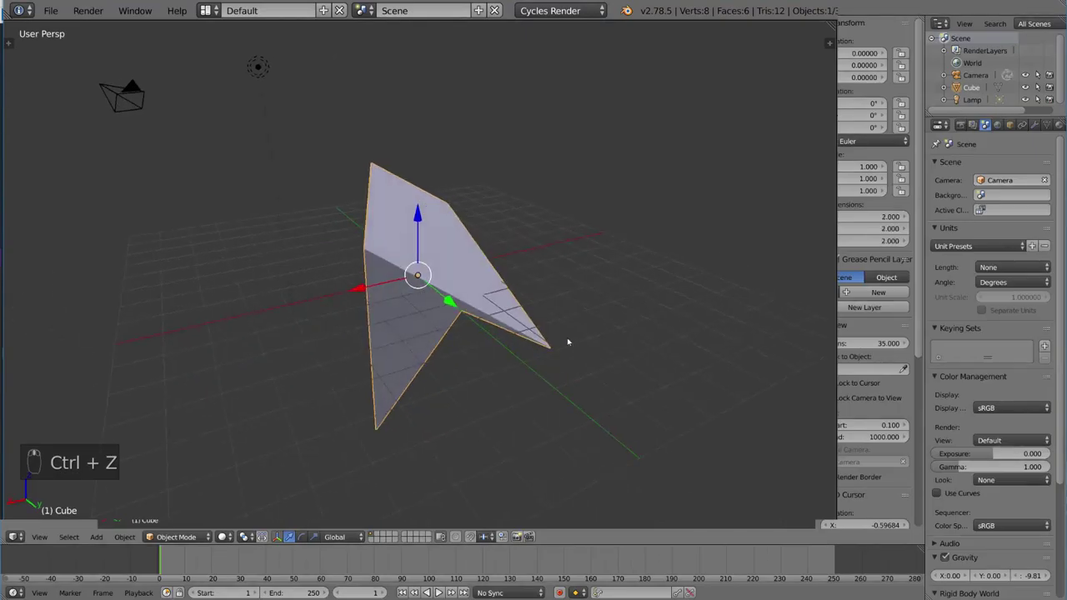
pyautogui.hotkey('ctrl', 'z')
pyautogui.moveTo(522, 331); pyautogui.dragTo(576, 309, button='middle')
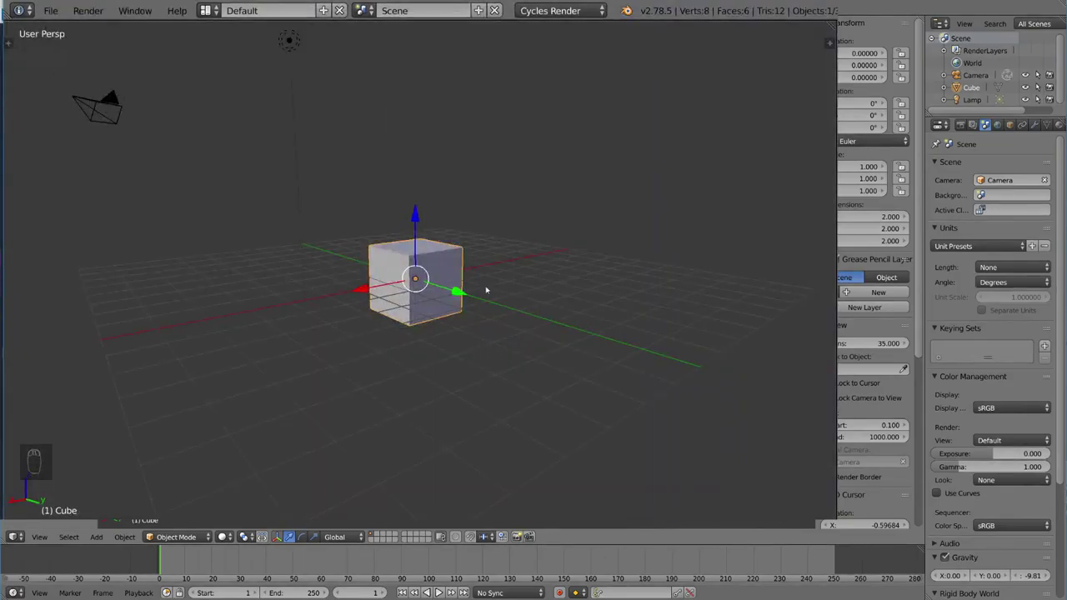
pyautogui.moveTo(456, 315); pyautogui.dragTo(453, 321, button='middle')
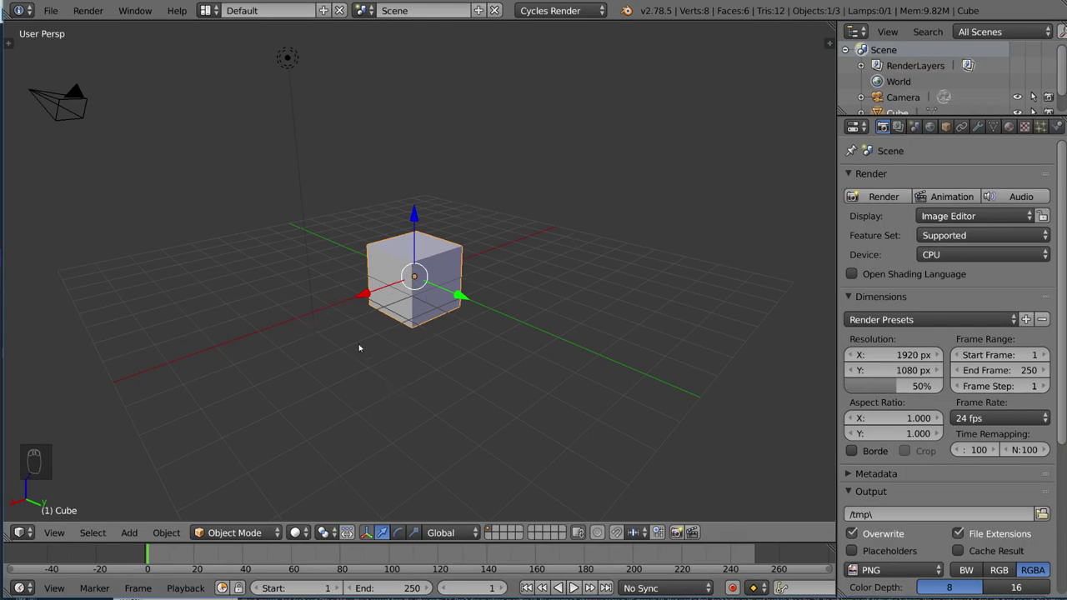
pyautogui.hotkey('ctrl', 'shift', 'z')
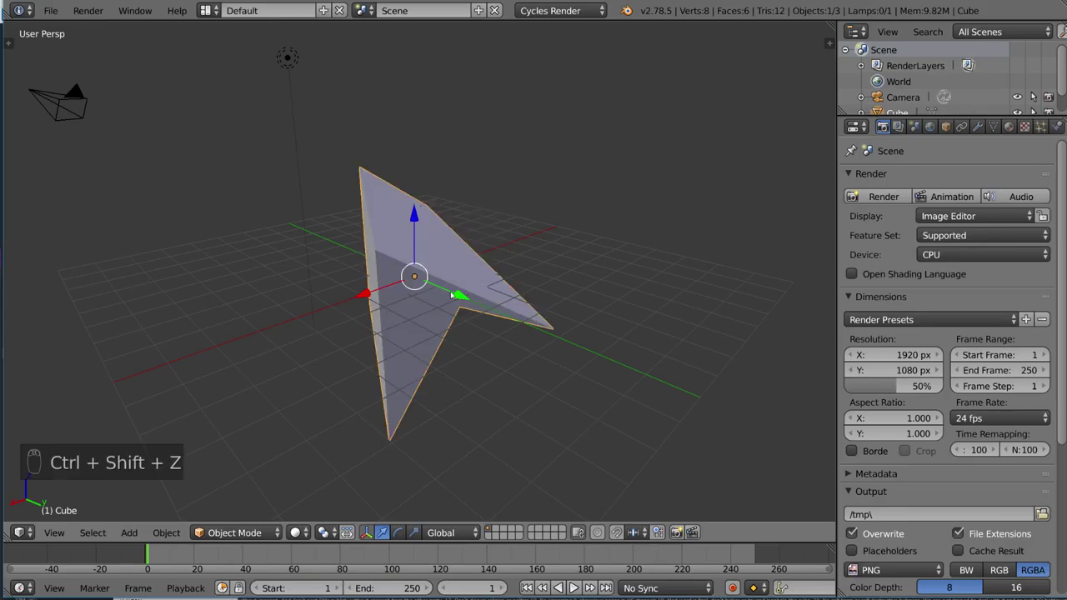
pyautogui.press('Tab')
pyautogui.hotkey('ctrl', 'z')
pyautogui.hotkey('ctrl', 'z')
pyautogui.hotkey('ctrl', 'z')
pyautogui.hotkey('ctrl', 'z')
pyautogui.hotkey('ctrl', 'z')
pyautogui.hotkey('ctrl', 'z')
pyautogui.hotkey('ctrl', 'z')
pyautogui.hotkey('ctrl', 'z')
pyautogui.hotkey('ctrl', 'z')
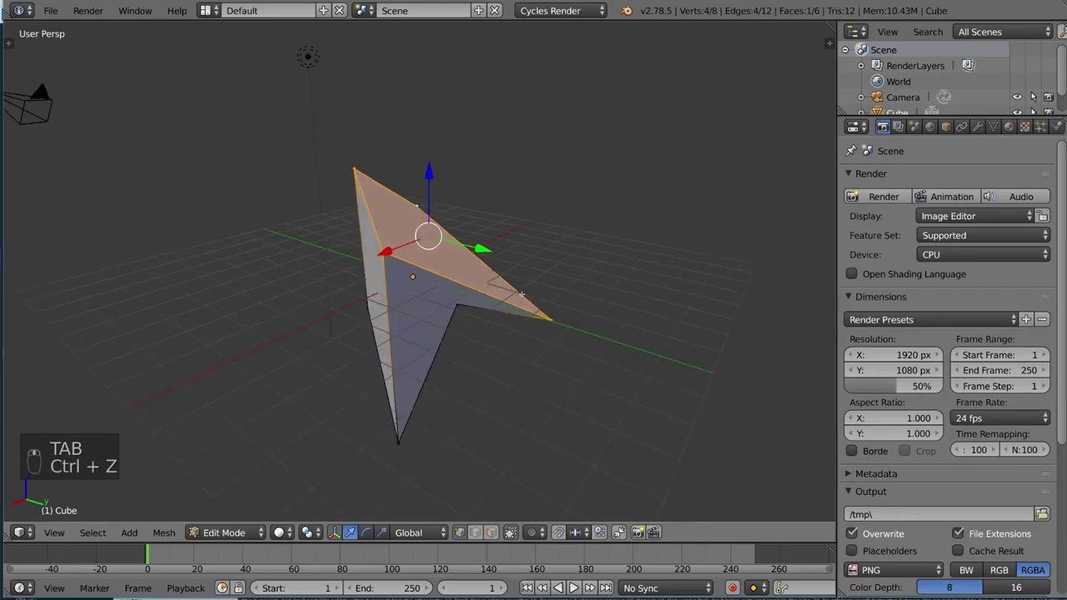
pyautogui.hotkey('ctrl', 'z')
pyautogui.hotkey('ctrl', 'z')
pyautogui.hotkey('ctrl', 'z')
pyautogui.hotkey('ctrl', 'z')
pyautogui.hotkey('ctrl', 'z')
pyautogui.hotkey('ctrl', 'z')
pyautogui.hotkey('ctrl', 'z')
pyautogui.hotkey('ctrl', 'z')
pyautogui.hotkey('ctrl', 'z')
pyautogui.hotkey('ctrl', 'z')
pyautogui.hotkey('ctrl', 'z')
pyautogui.hotkey('ctrl', 'z')
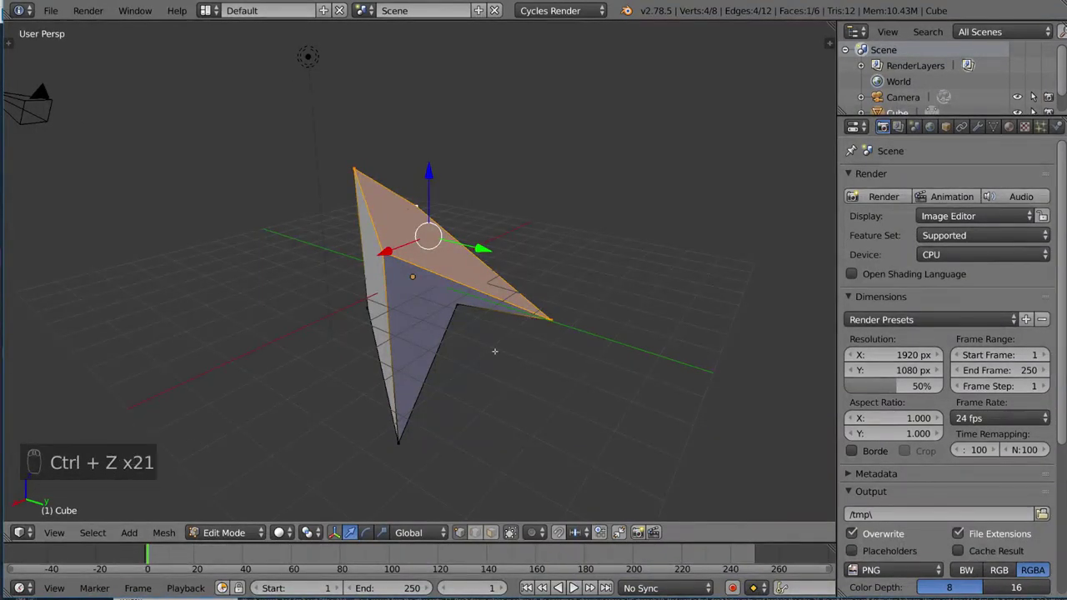
pyautogui.moveTo(515, 308); pyautogui.dragTo(420, 305, button='middle')
pyautogui.moveTo(514, 297); pyautogui.dragTo(491, 278, button='middle')
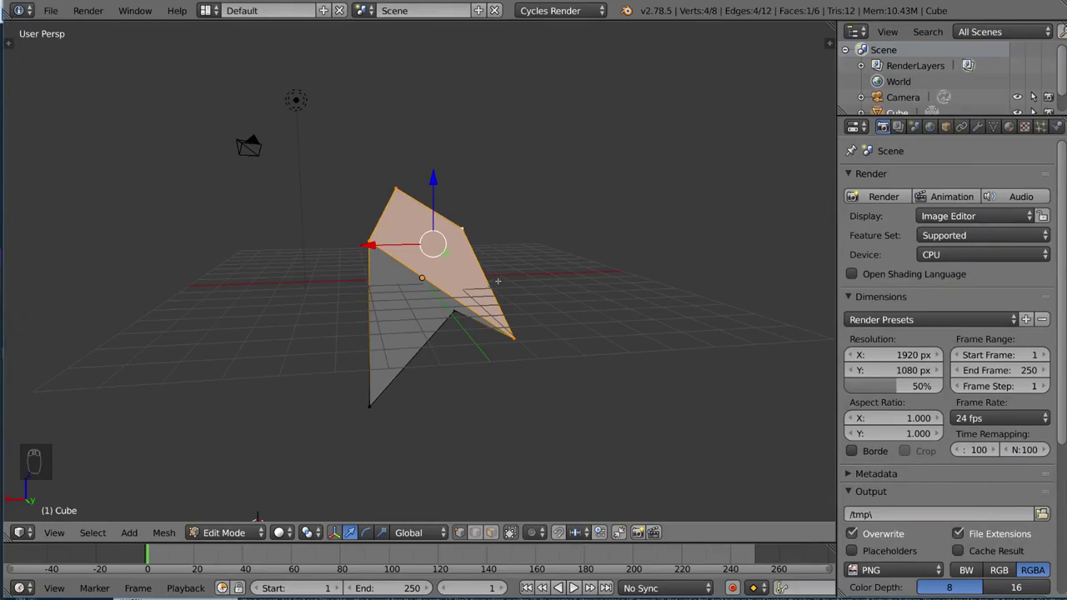
pyautogui.press('Tab')
pyautogui.moveTo(480, 298); pyautogui.dragTo(471, 321, button='middle')
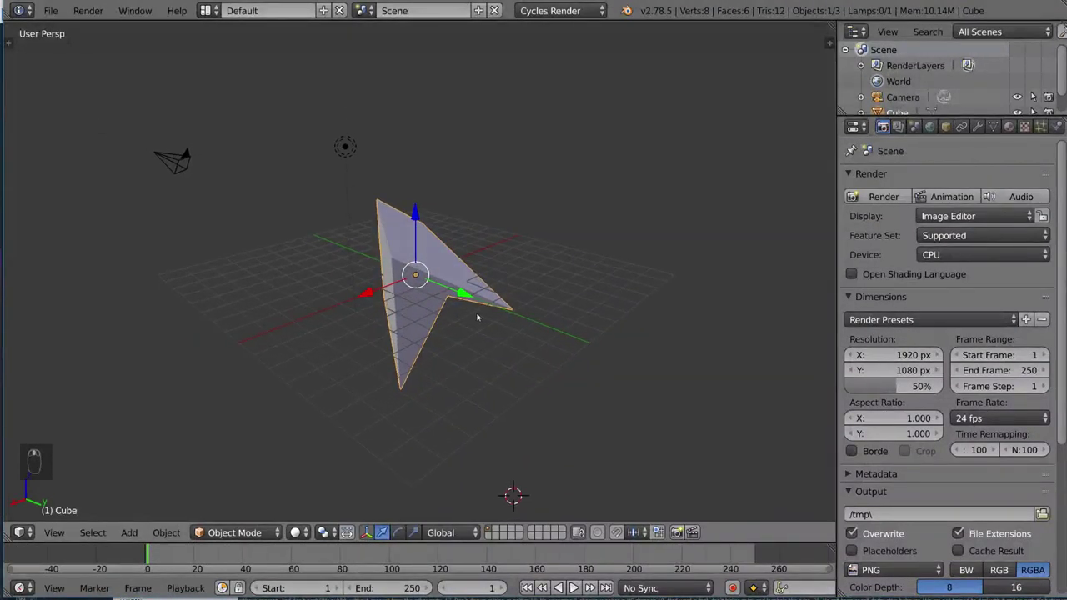